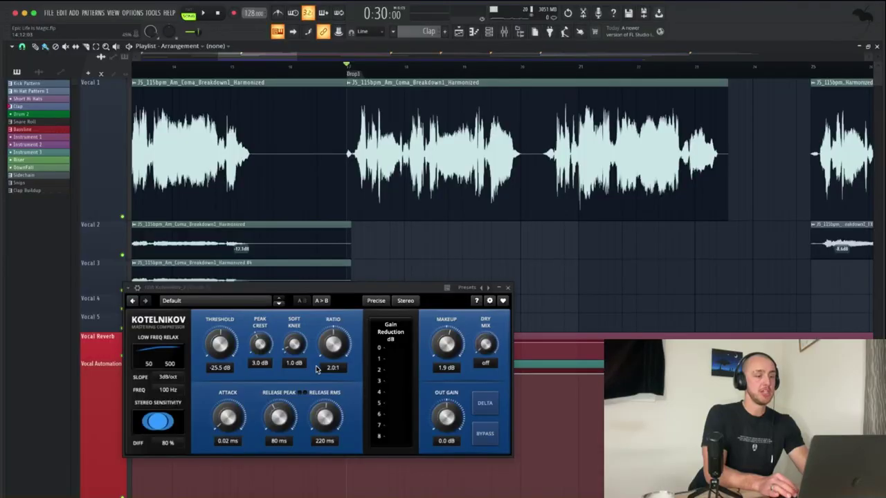
Step: Audition the vocal around the Drop1 marker through the Kotelnikov compressor and raise its attack to 25 ms
{"action": "scroll", "coordinate": [378, 170], "scroll_direction": "up", "scroll_amount": 5}
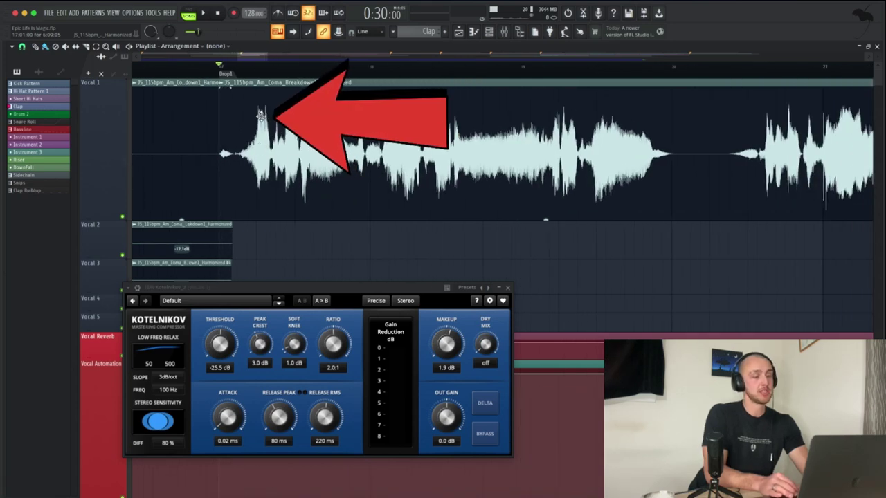
{"action": "key", "text": "space"}
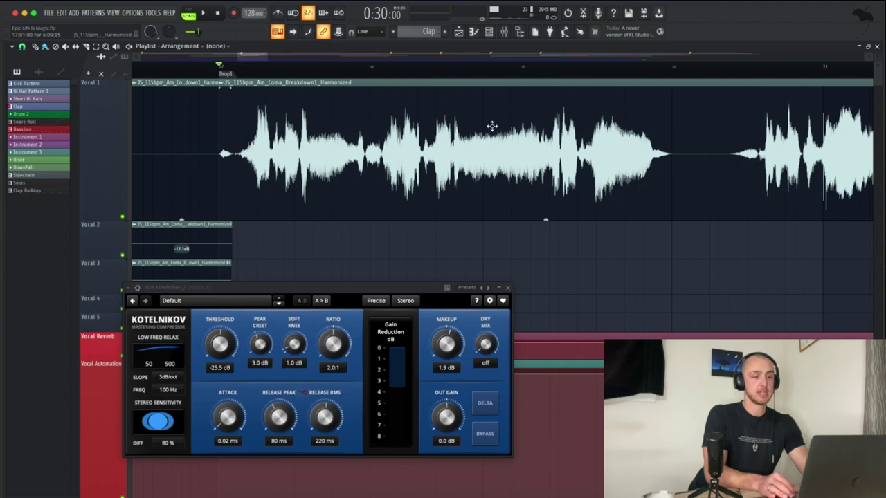
{"action": "left_click_drag", "start_coordinate": [402, 295], "coordinate": [408, 249]}
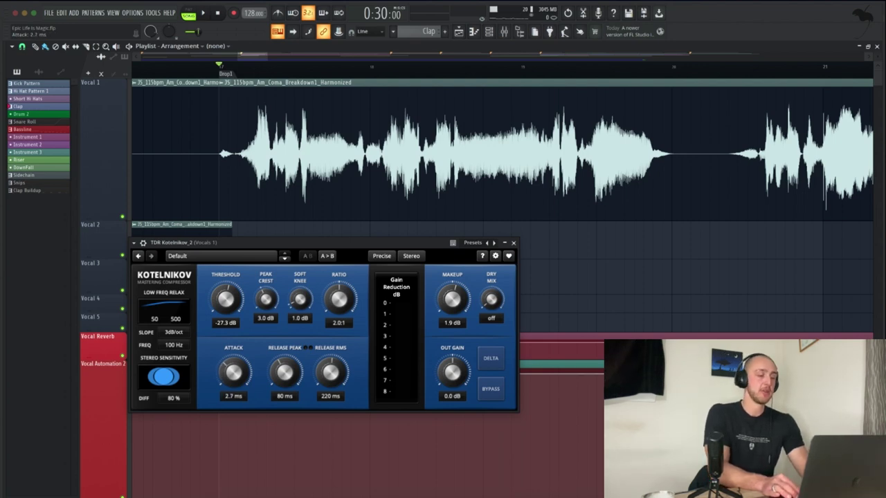
{"action": "left_click_drag", "start_coordinate": [233, 364], "coordinate": [232, 356]}
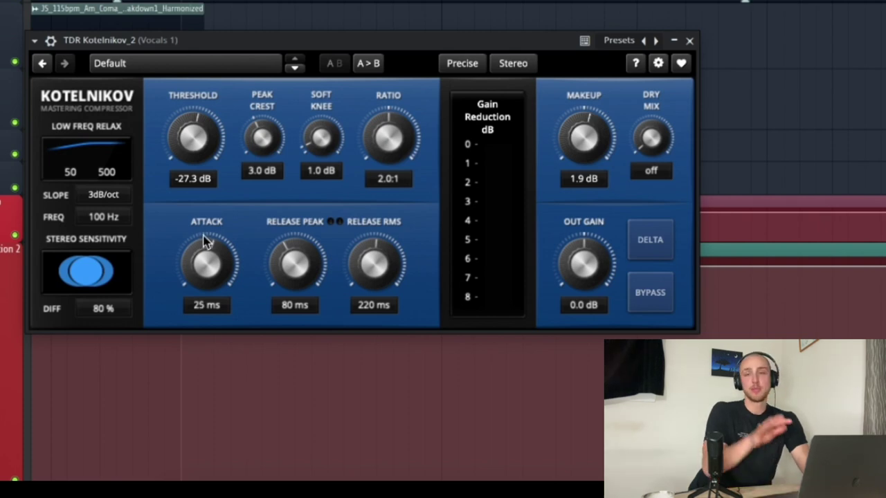
Step: Play the vocal and lower the Kotelnikov compressor's threshold to about -33.6 dB
{"action": "key", "text": "space"}
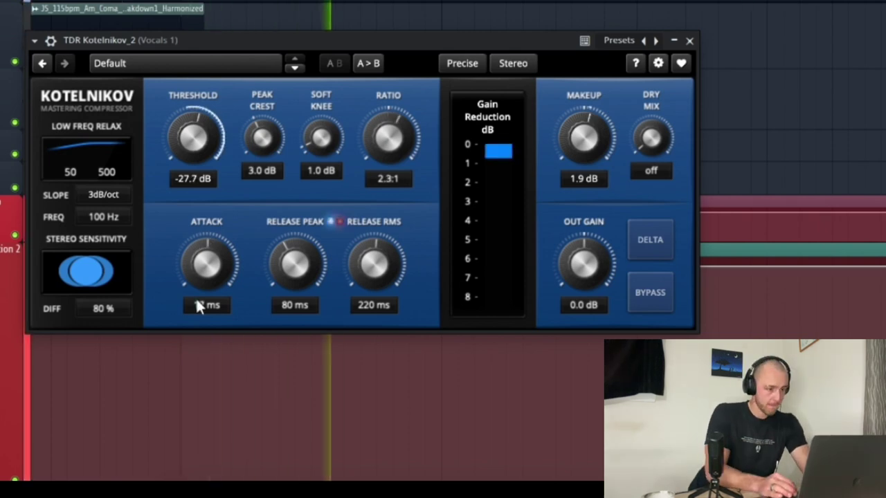
{"action": "scroll", "coordinate": [195, 297], "scroll_direction": "down", "scroll_amount": 5}
{"action": "scroll", "coordinate": [195, 139], "scroll_direction": "up", "scroll_amount": 2}
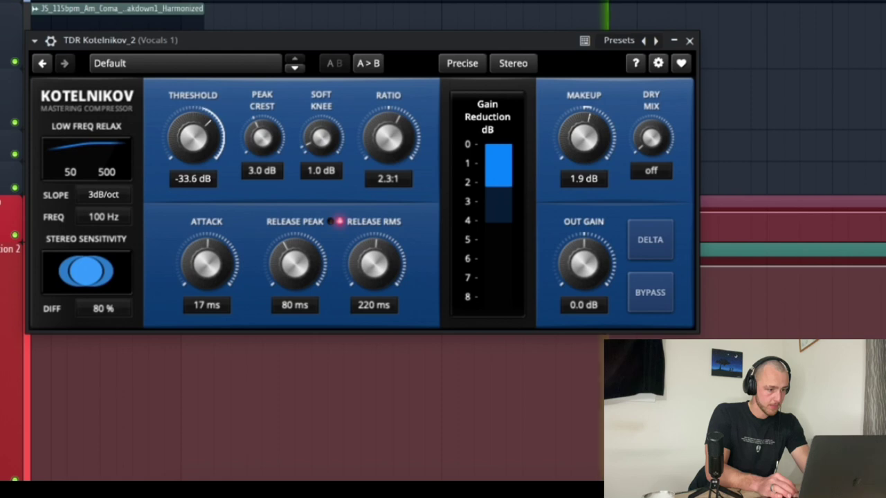
{"action": "scroll", "coordinate": [200, 121], "scroll_direction": "up", "scroll_amount": 2}
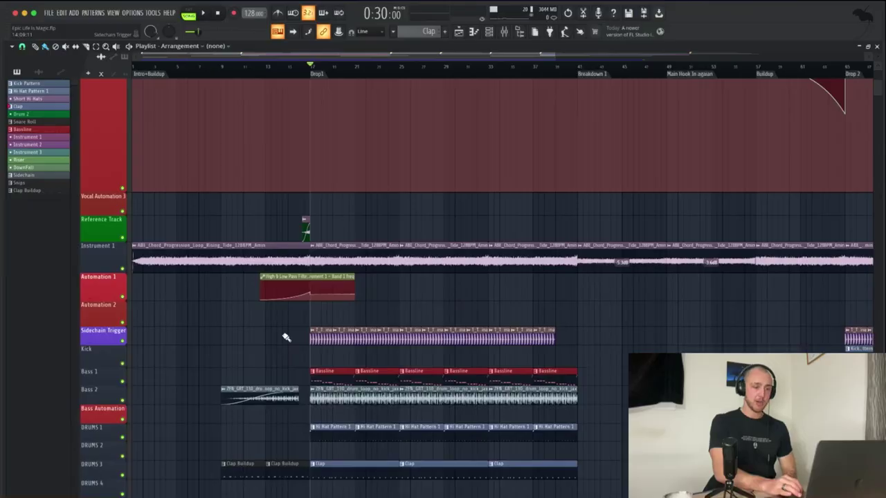
Step: Look through the playlist's instrument, drum, riser and FX tracks down to the master automation tracks
{"action": "scroll", "coordinate": [286, 336], "scroll_direction": "down", "scroll_amount": 3}
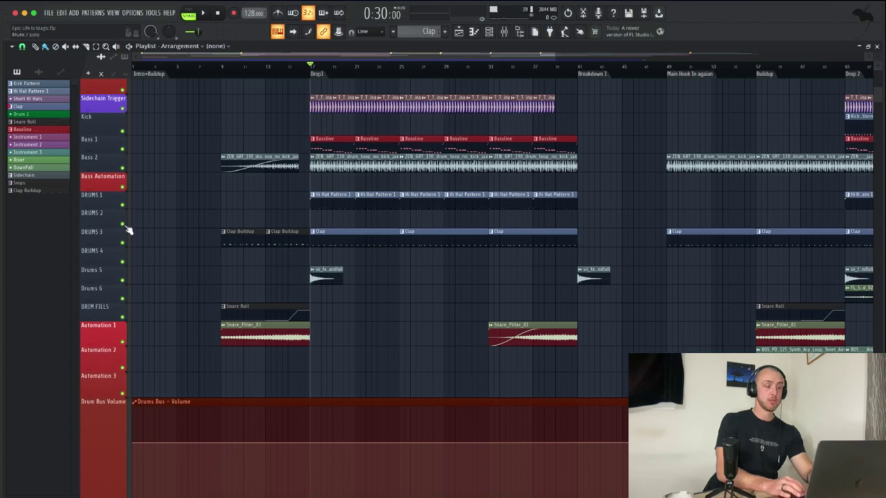
{"action": "scroll", "coordinate": [114, 243], "scroll_direction": "down", "scroll_amount": 6}
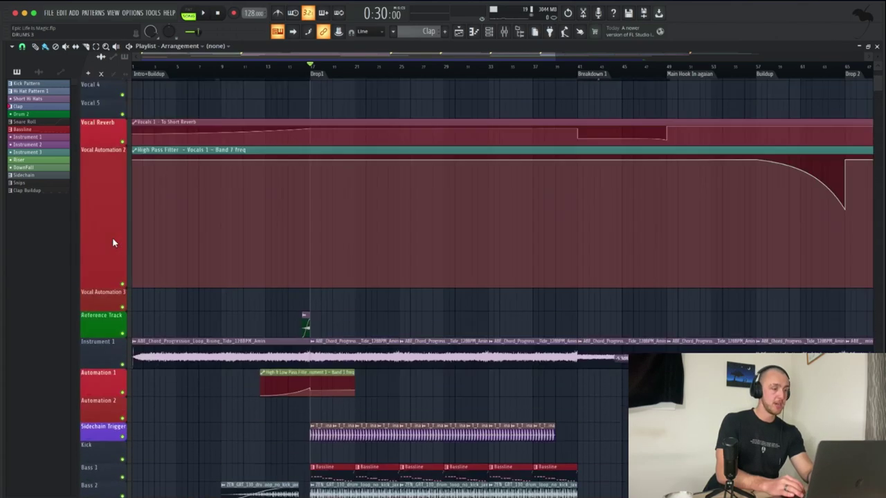
{"action": "scroll", "coordinate": [114, 242], "scroll_direction": "down", "scroll_amount": 8}
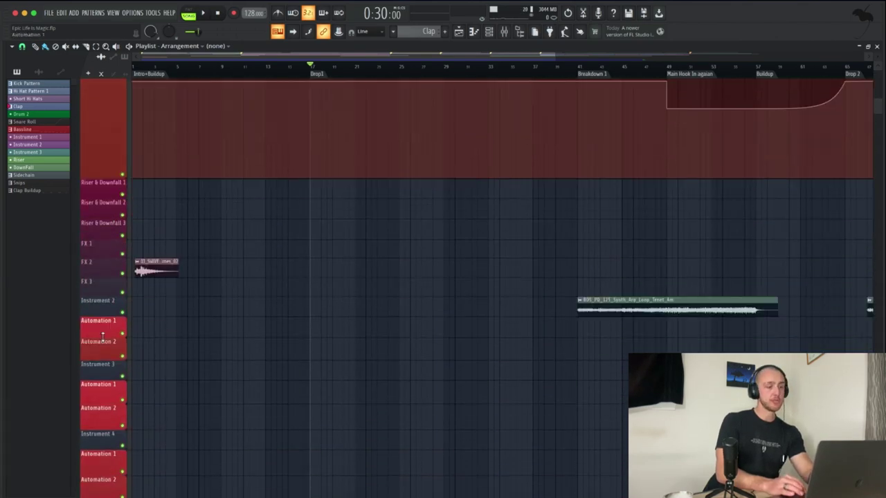
{"action": "scroll", "coordinate": [177, 325], "scroll_direction": "down", "scroll_amount": 5}
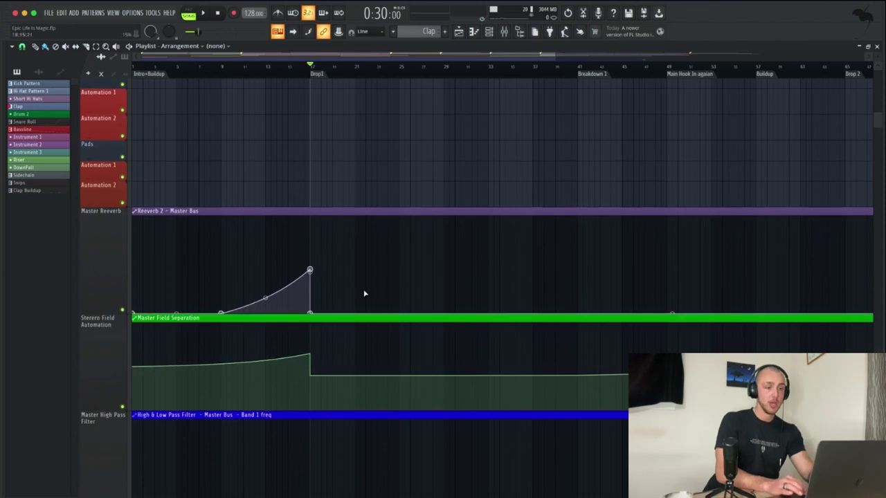
{"action": "scroll", "coordinate": [365, 293], "scroll_direction": "down", "scroll_amount": 5}
Step: Show the mixer and examine the Master spectrum in SPAN while playing the song from Drop1
{"action": "left_click", "coordinate": [506, 31]}
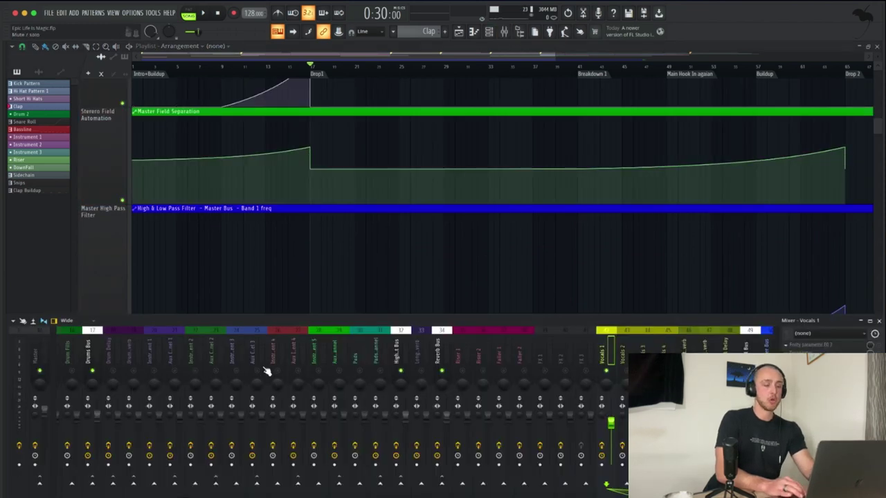
{"action": "scroll", "coordinate": [266, 372], "scroll_direction": "left", "scroll_amount": 5}
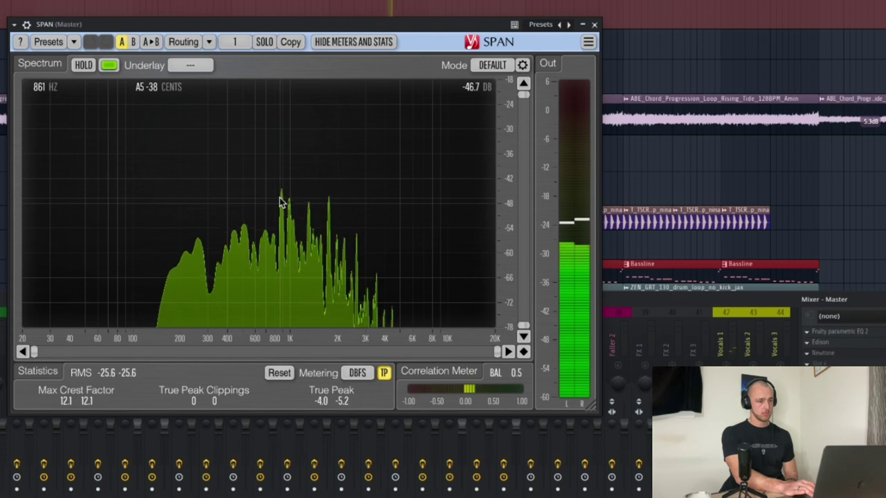
{"action": "key", "text": "space"}
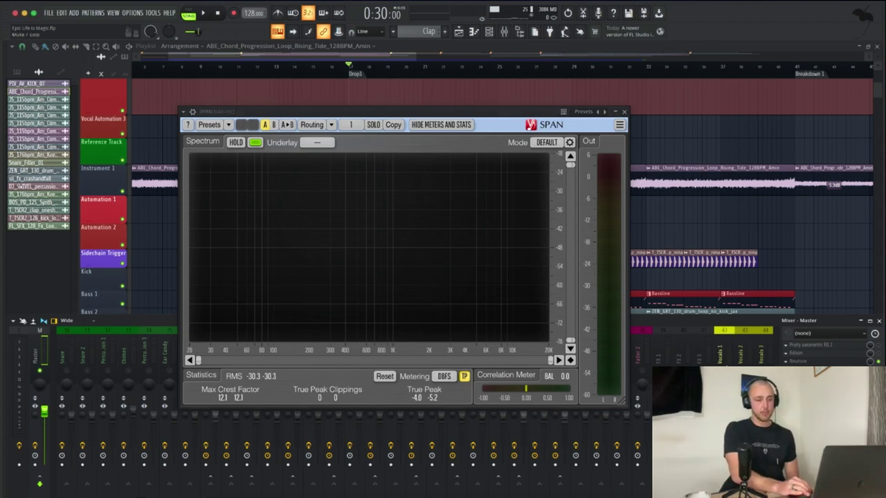
{"action": "key", "text": "space"}
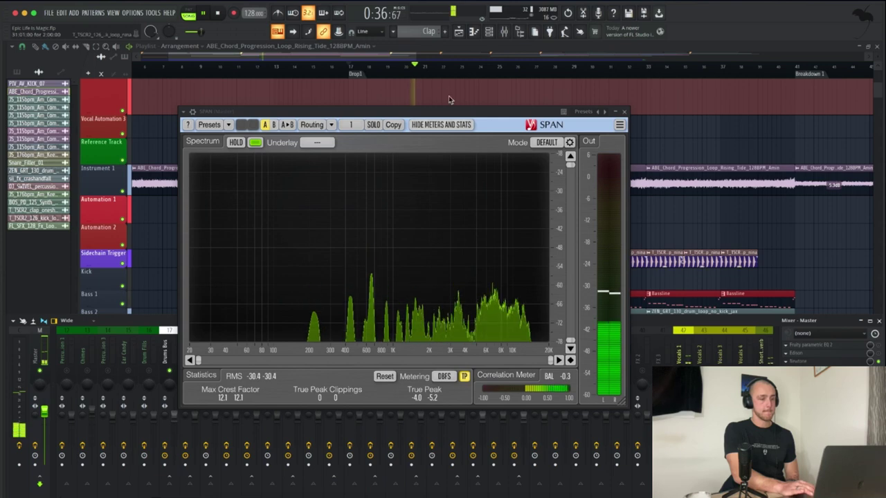
{"action": "left_click_drag", "start_coordinate": [433, 111], "coordinate": [433, 68]}
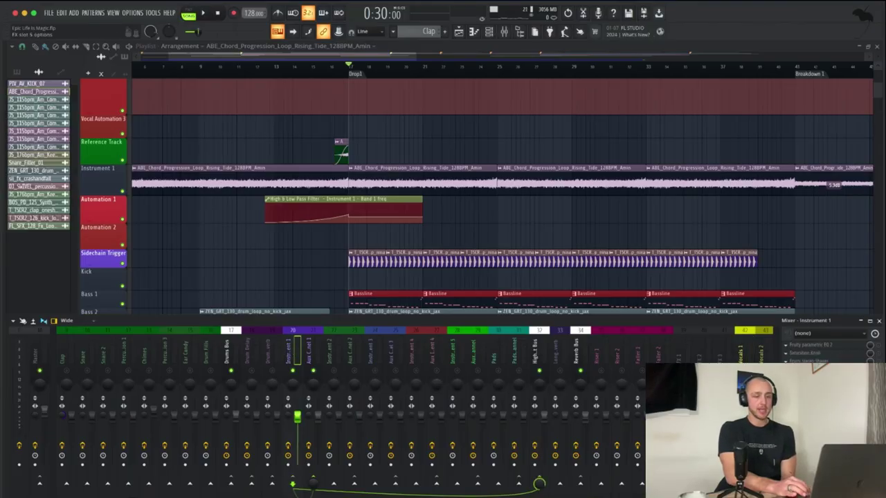
Step: Insert TDR Nova on the Instrument 1 mixer track and map its Node 1 input to Vocals 1
{"action": "left_click", "coordinate": [803, 344]}
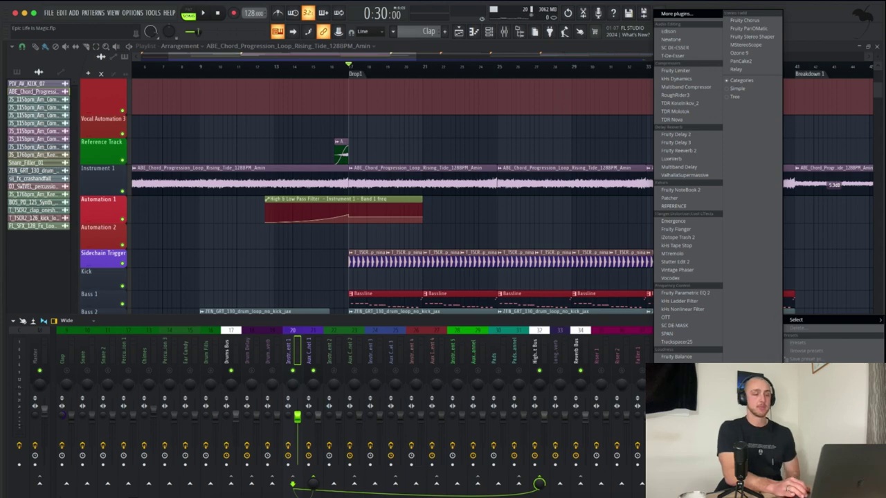
{"action": "left_click", "coordinate": [673, 120]}
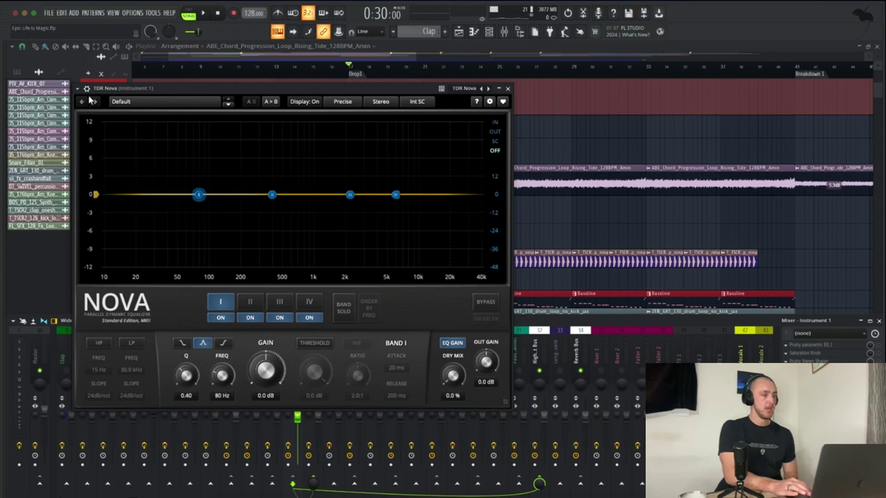
{"action": "left_click", "coordinate": [87, 88]}
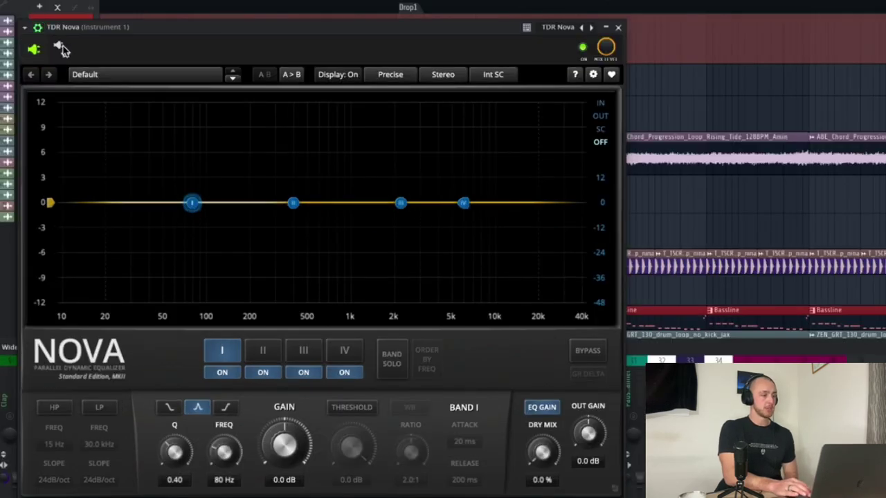
{"action": "left_click", "coordinate": [61, 49]}
{"action": "left_click", "coordinate": [78, 76]}
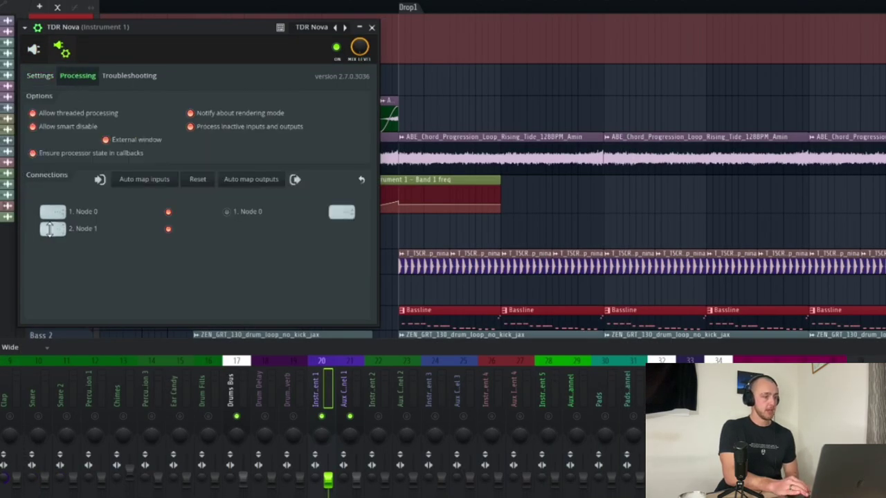
{"action": "left_click", "coordinate": [50, 229]}
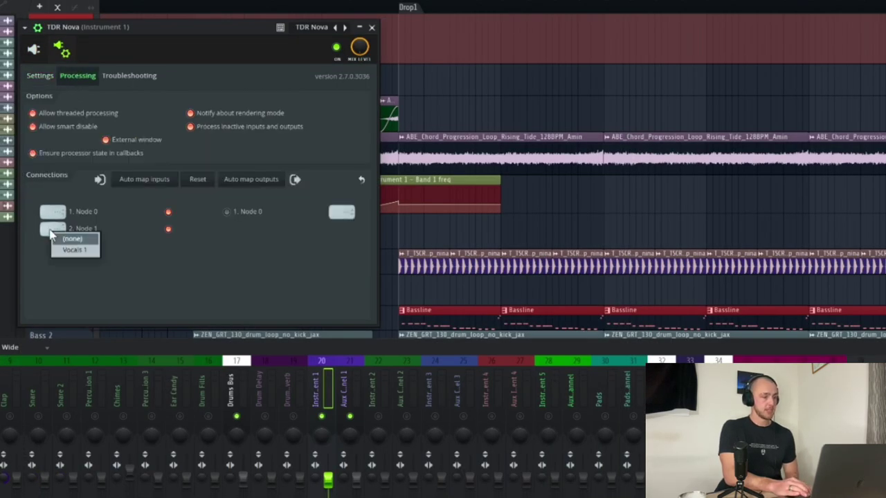
{"action": "left_click", "coordinate": [32, 51]}
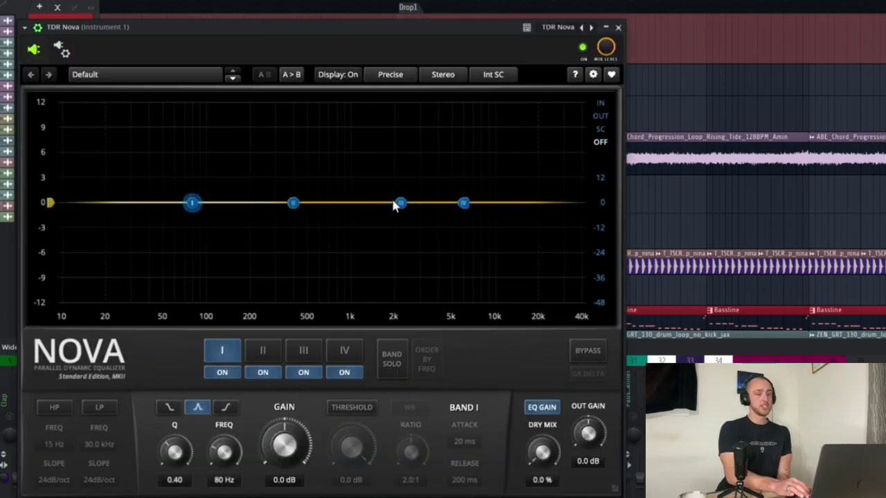
Step: Move Nova's band III to about 1940 Hz and enable its threshold
{"action": "left_click_drag", "start_coordinate": [400, 203], "coordinate": [371, 203]}
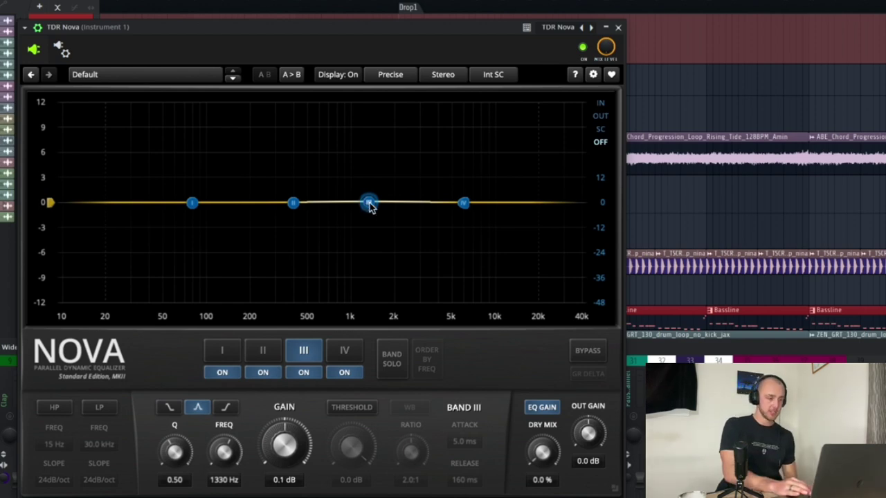
{"action": "left_click_drag", "start_coordinate": [371, 206], "coordinate": [389, 209]}
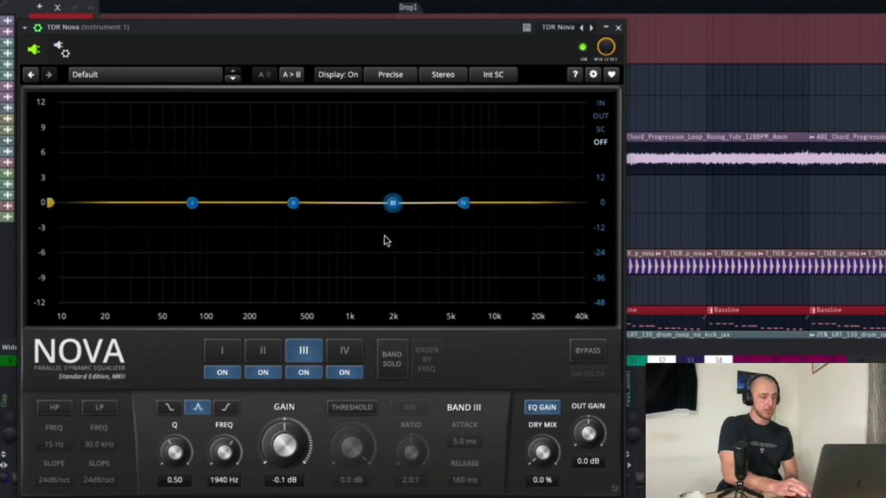
{"action": "left_click", "coordinate": [342, 408]}
Step: Switch Nova's sidechain source to Ext SC and shift band III to about 1770 Hz with 0.0 dB gain
{"action": "left_click", "coordinate": [493, 74]}
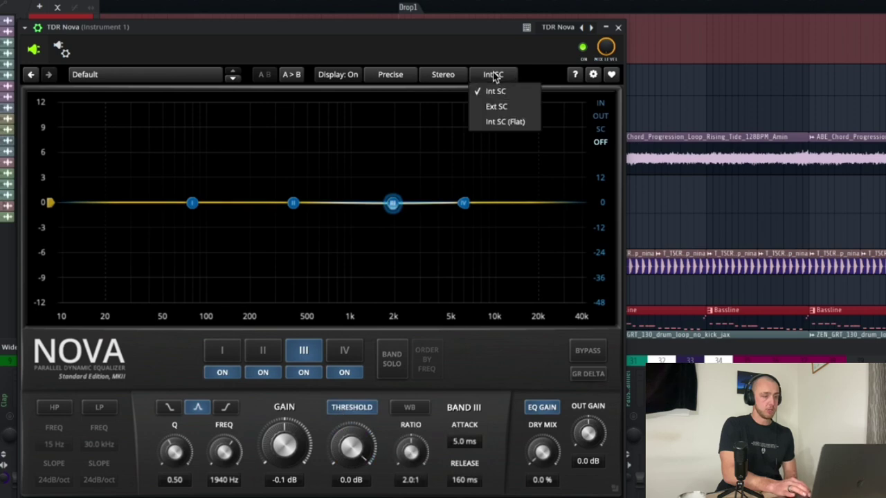
{"action": "left_click", "coordinate": [494, 106]}
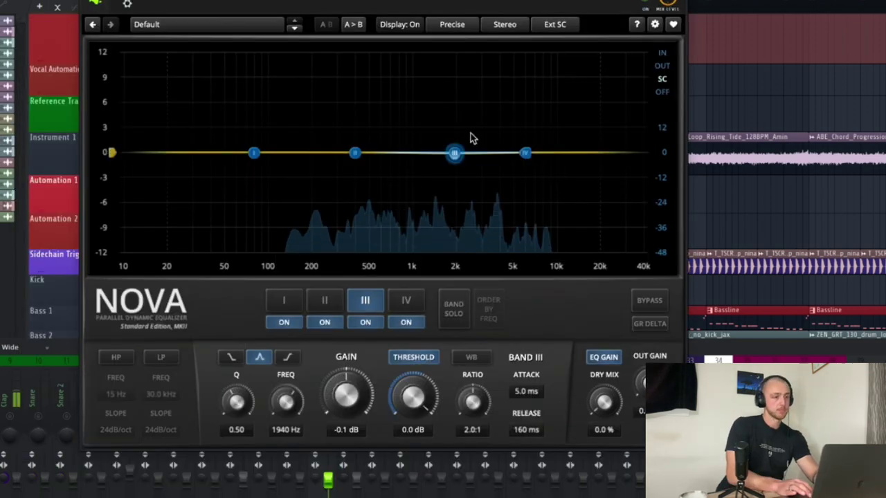
{"action": "left_click_drag", "start_coordinate": [460, 161], "coordinate": [456, 160]}
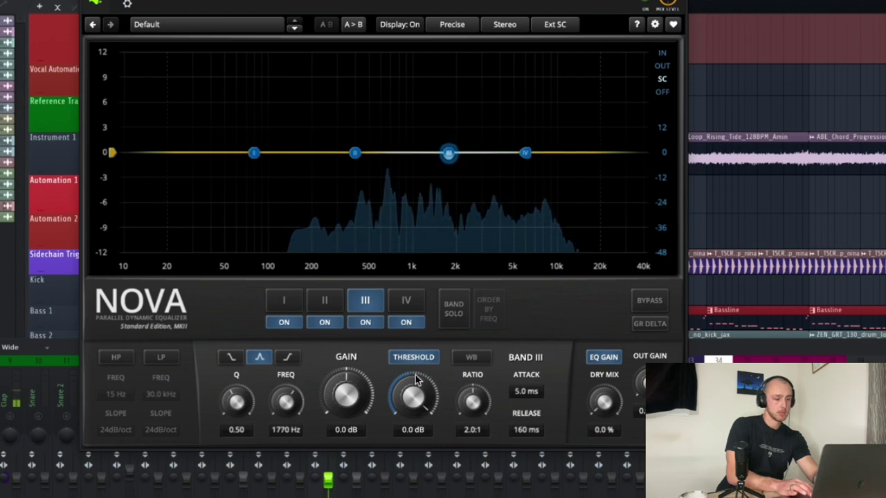
Step: Adjust band III's threshold downward so the vocal signal triggers it, and stop the playback
{"action": "left_click_drag", "start_coordinate": [414, 379], "coordinate": [407, 443]}
{"action": "left_click_drag", "start_coordinate": [409, 396], "coordinate": [425, 409]}
{"action": "key", "text": "space"}
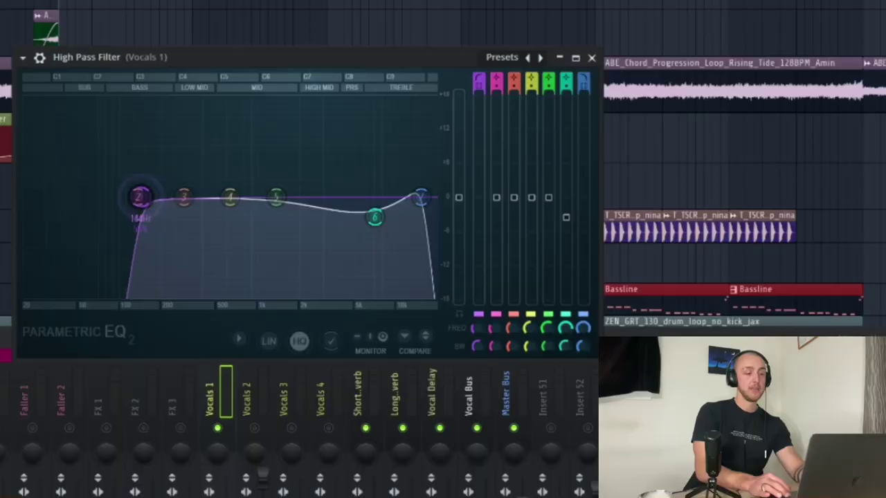
Step: Raise the Vocals 1 high-pass filter cutoff to the upper treble, above 10 kHz, and play the result
{"action": "left_click_drag", "start_coordinate": [140, 197], "coordinate": [416, 198]}
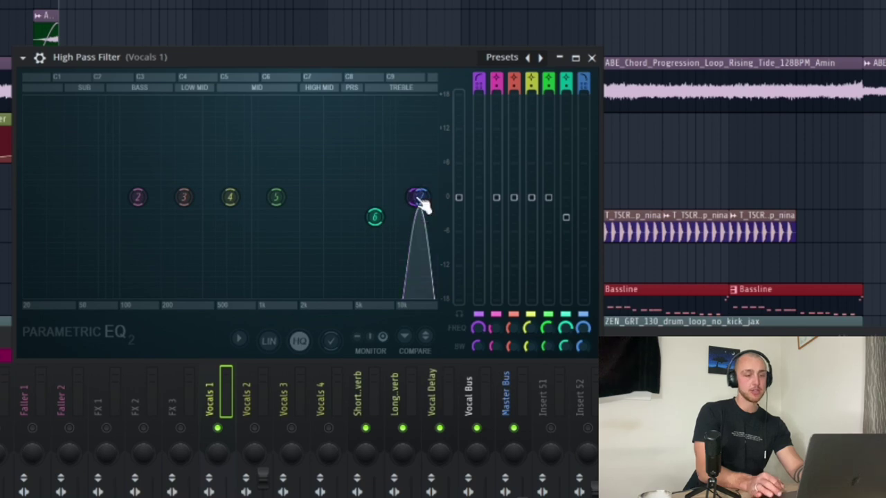
{"action": "left_click", "coordinate": [214, 424]}
{"action": "key", "text": "space"}
{"action": "scroll", "coordinate": [298, 422], "scroll_direction": "left", "scroll_amount": 10}
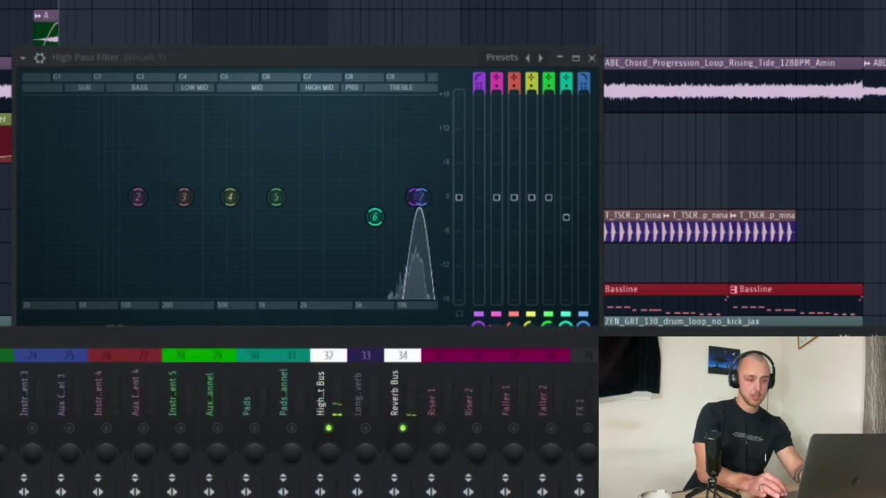